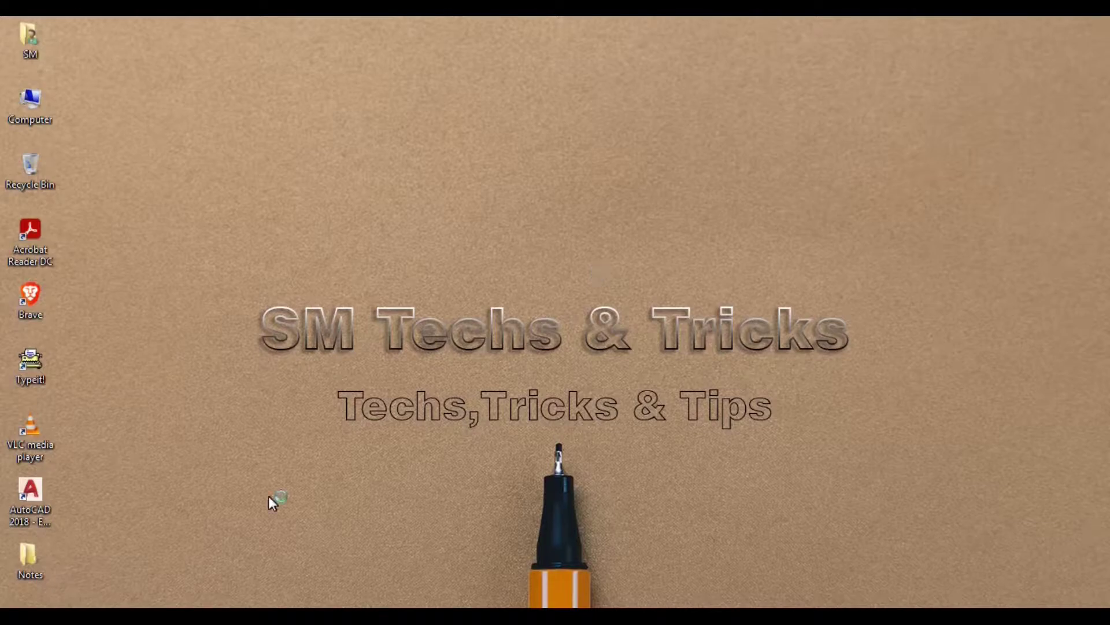
- Open the Notes folder on the desktop and its Notes workbook in Excel
{"action": "double_click", "coordinate": [32, 564]}
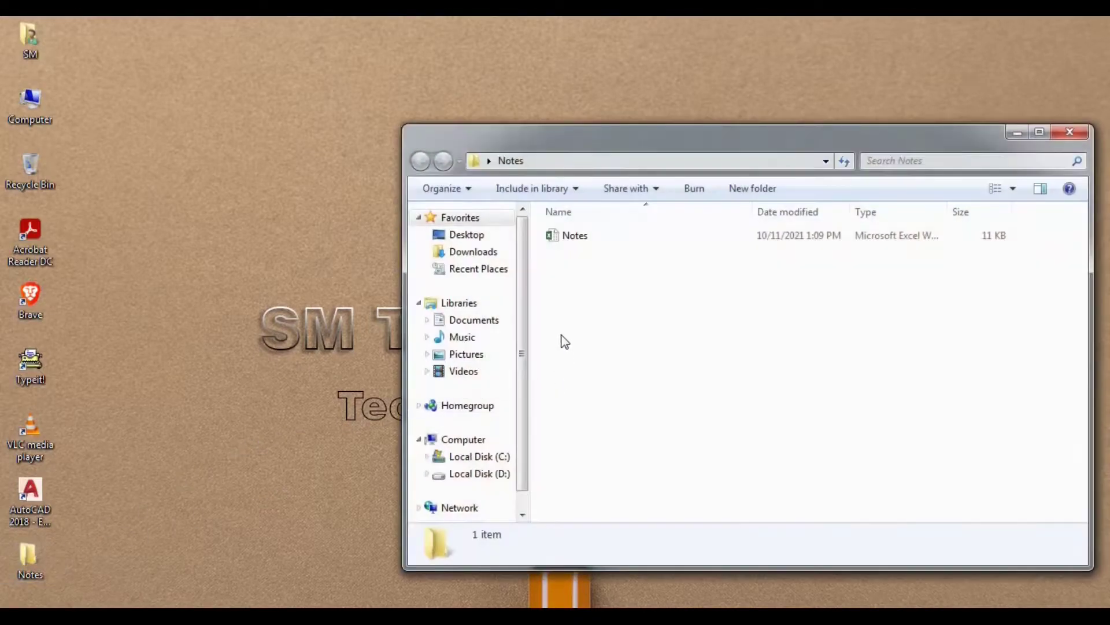
{"action": "double_click", "coordinate": [575, 237]}
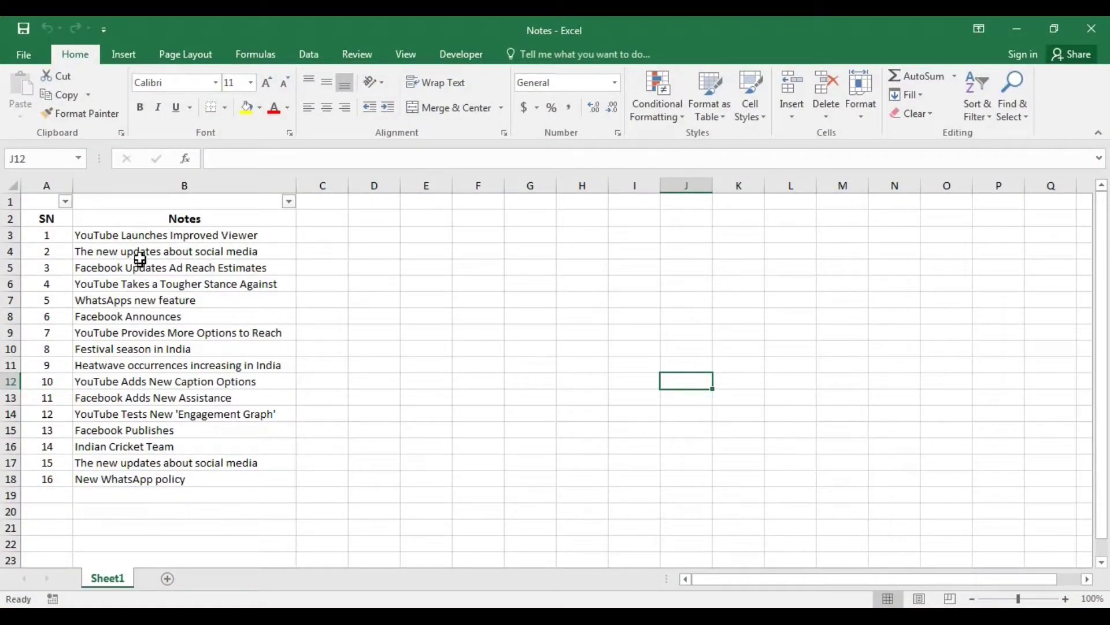
{"action": "left_click", "coordinate": [139, 237]}
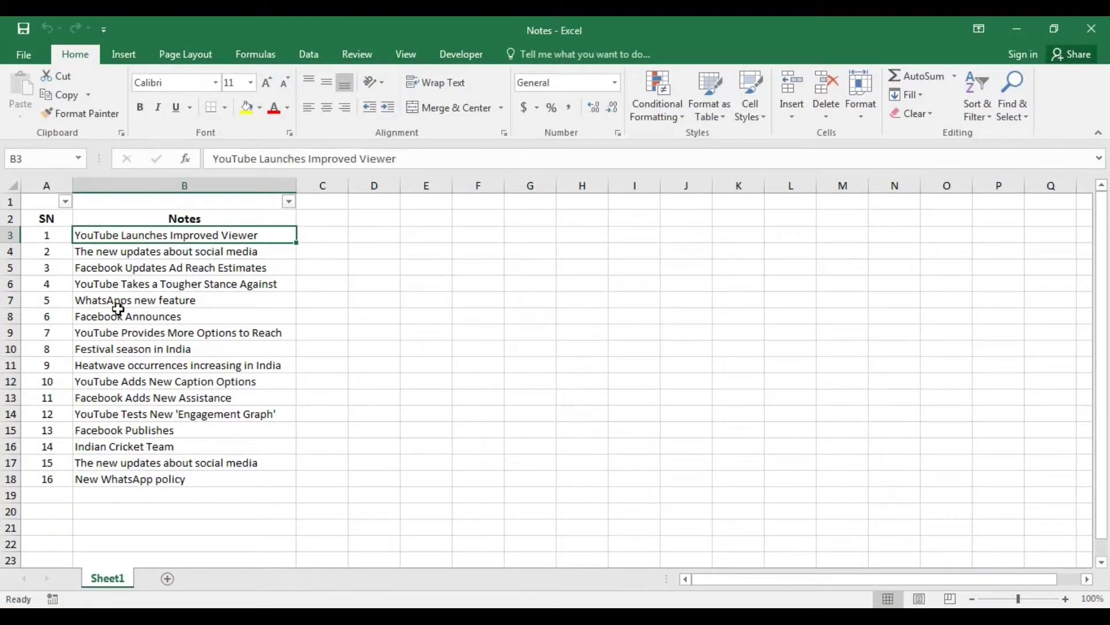
{"action": "left_click", "coordinate": [114, 333]}
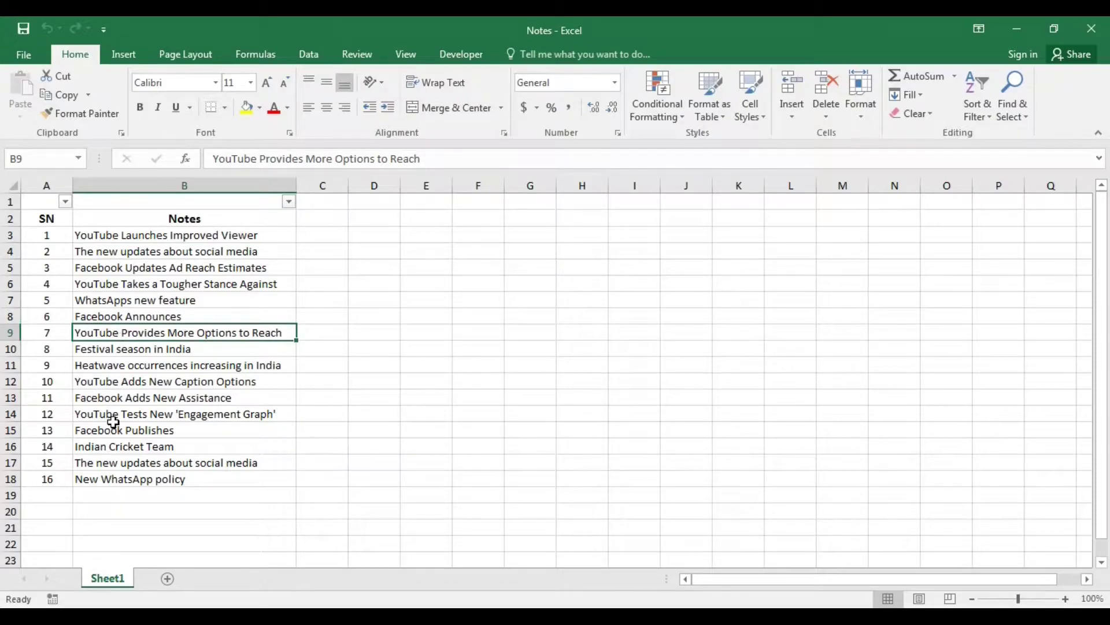
{"action": "left_click", "coordinate": [114, 417]}
{"action": "left_click", "coordinate": [116, 398]}
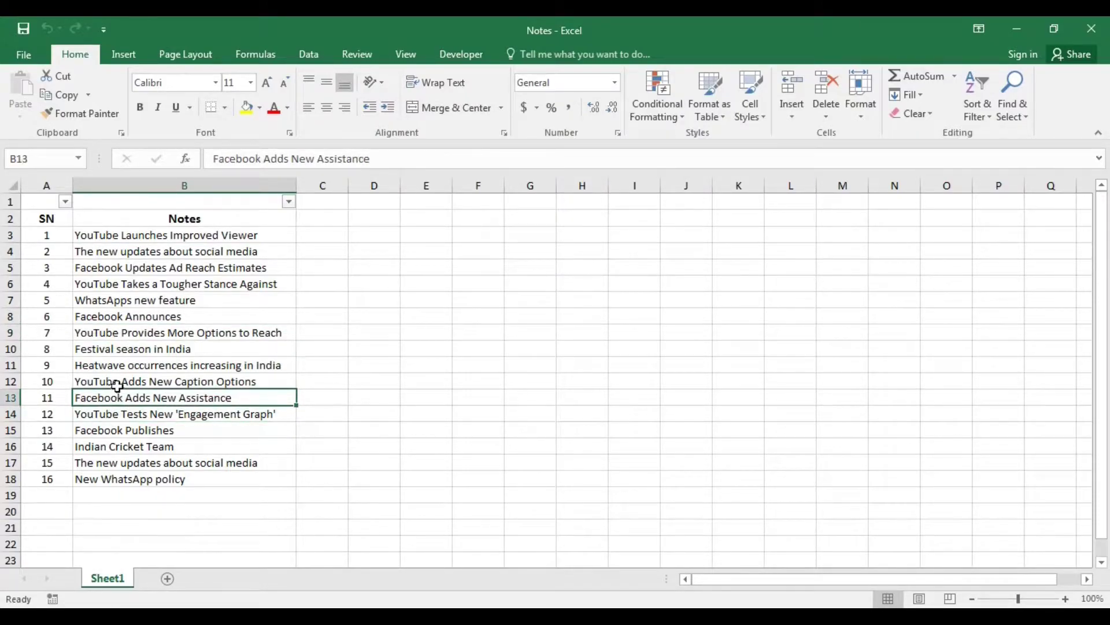
{"action": "left_click", "coordinate": [119, 383]}
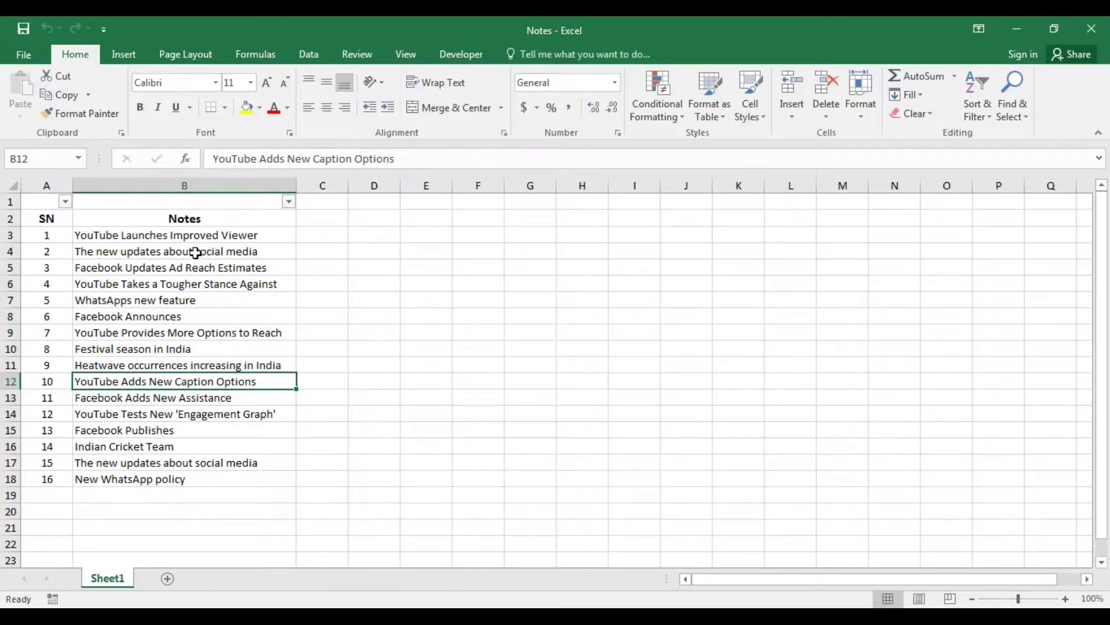
{"action": "left_click", "coordinate": [117, 483]}
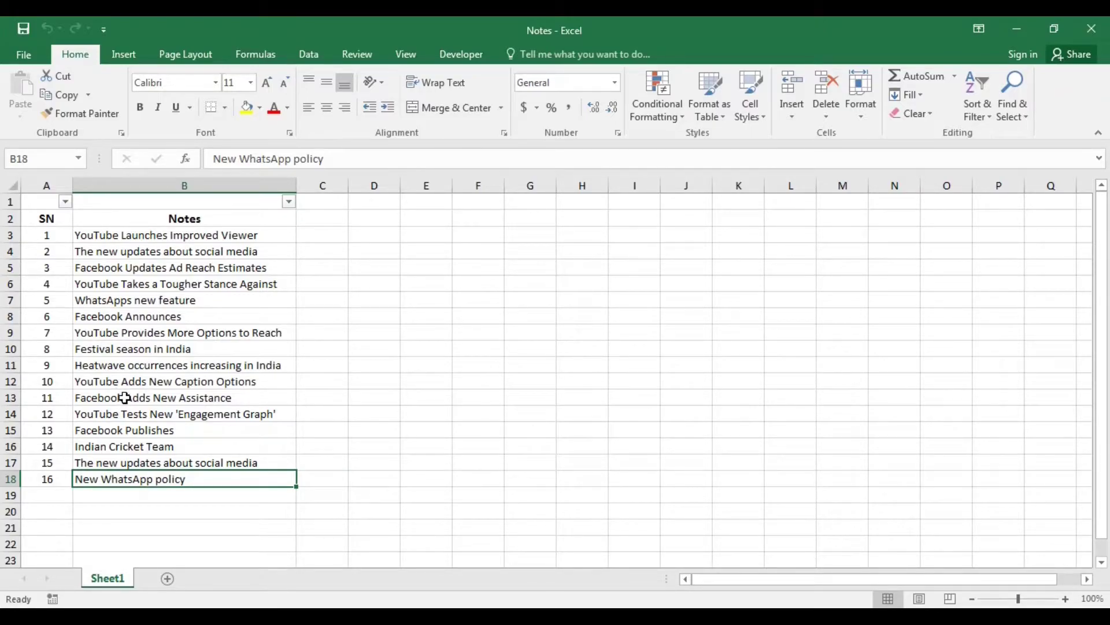
{"action": "left_click", "coordinate": [123, 497]}
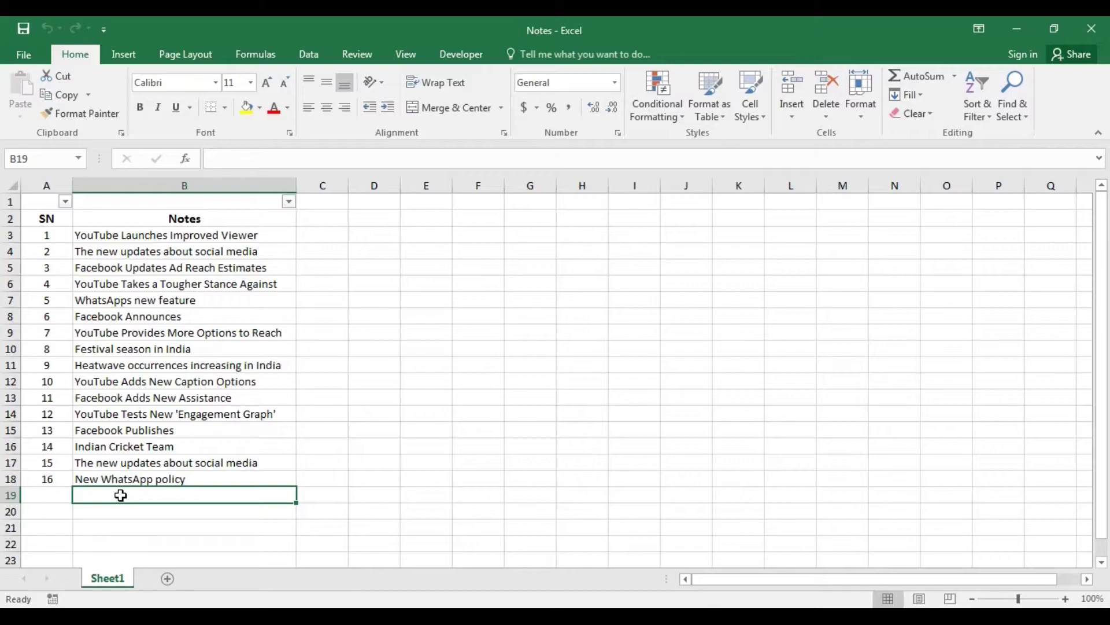
- Enter *Facebook* in B19 and filter by it, leaving Facebook notes SN 3, 6, 11 and 13
{"action": "type", "text": "*"}
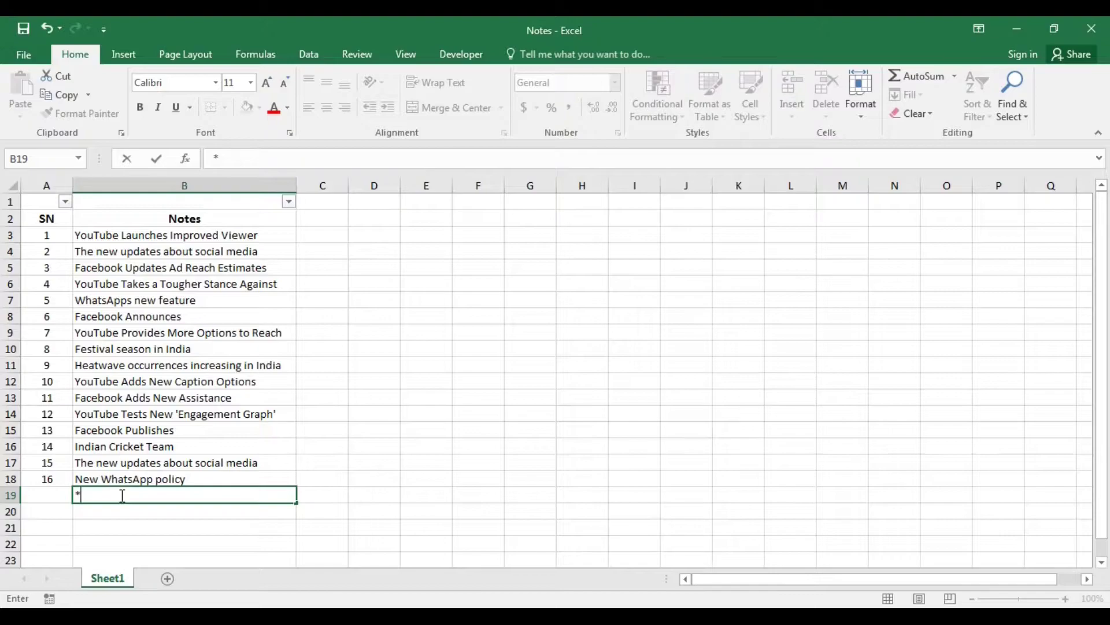
{"action": "type", "text": "F"}
{"action": "type", "text": "ace"}
{"action": "type", "text": "book"}
{"action": "type", "text": "*"}
{"action": "key", "text": "Return"}
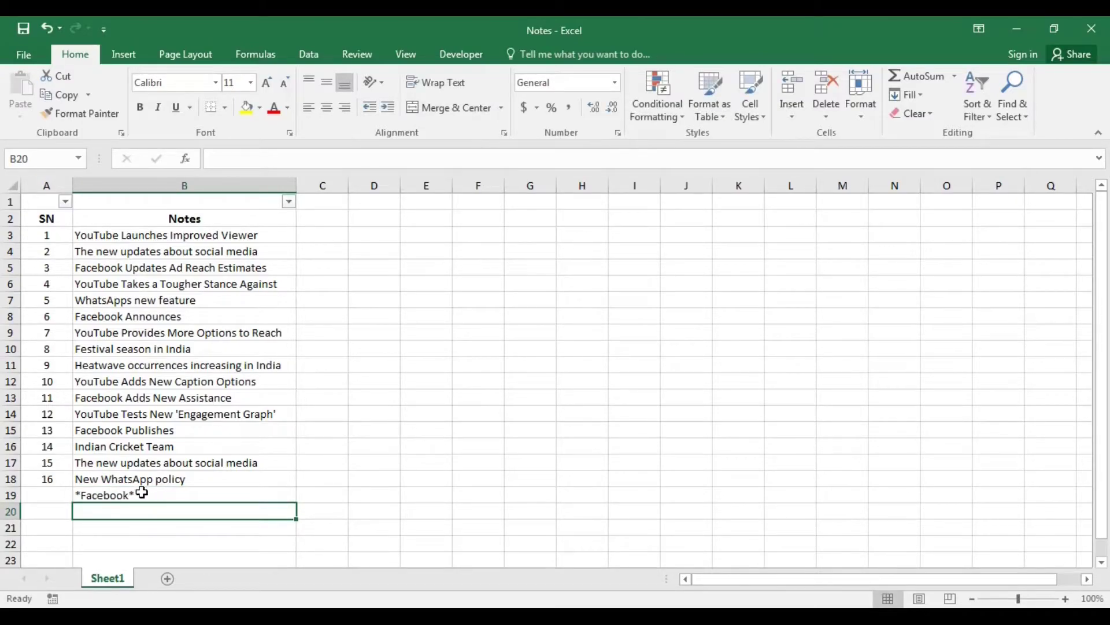
{"action": "left_click", "coordinate": [142, 494]}
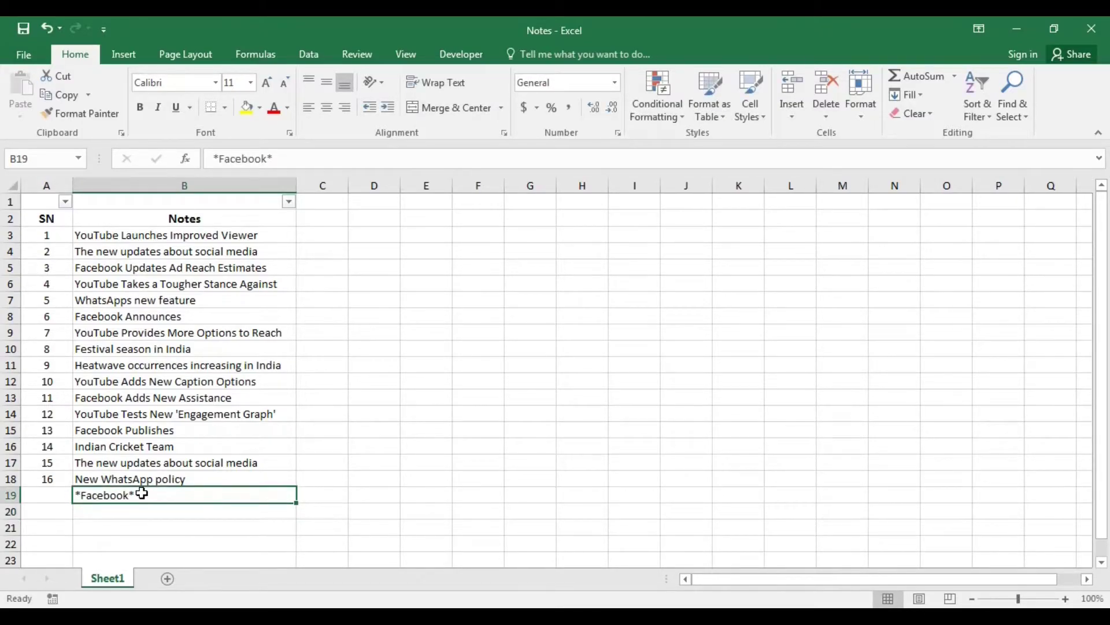
{"action": "right_click", "coordinate": [141, 494]}
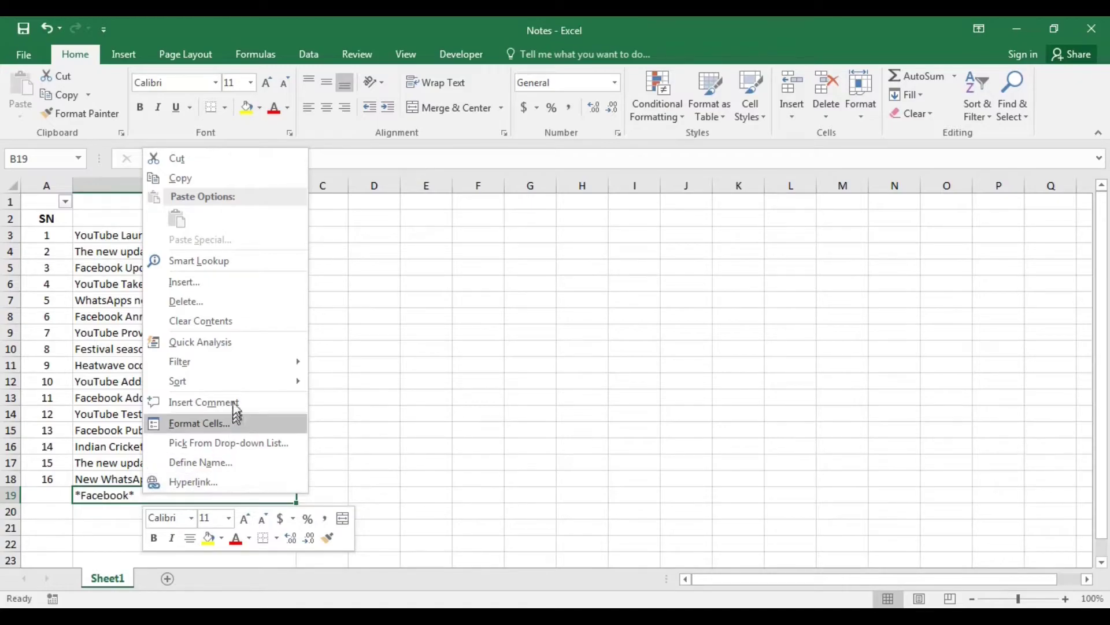
{"action": "mouse_move", "coordinate": [226, 361]}
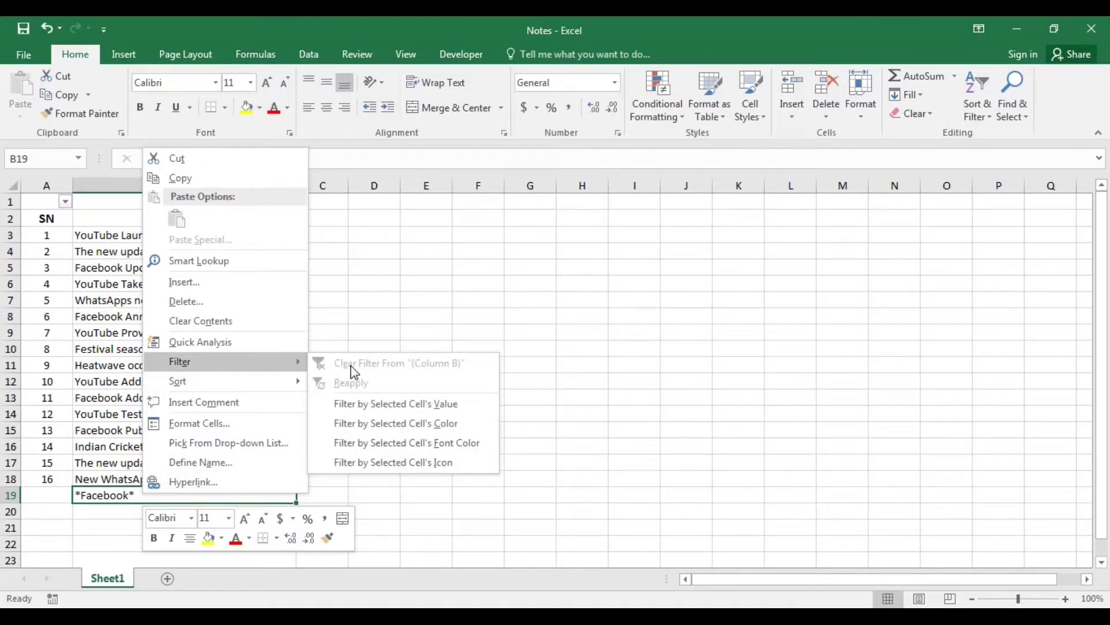
{"action": "left_click", "coordinate": [394, 404]}
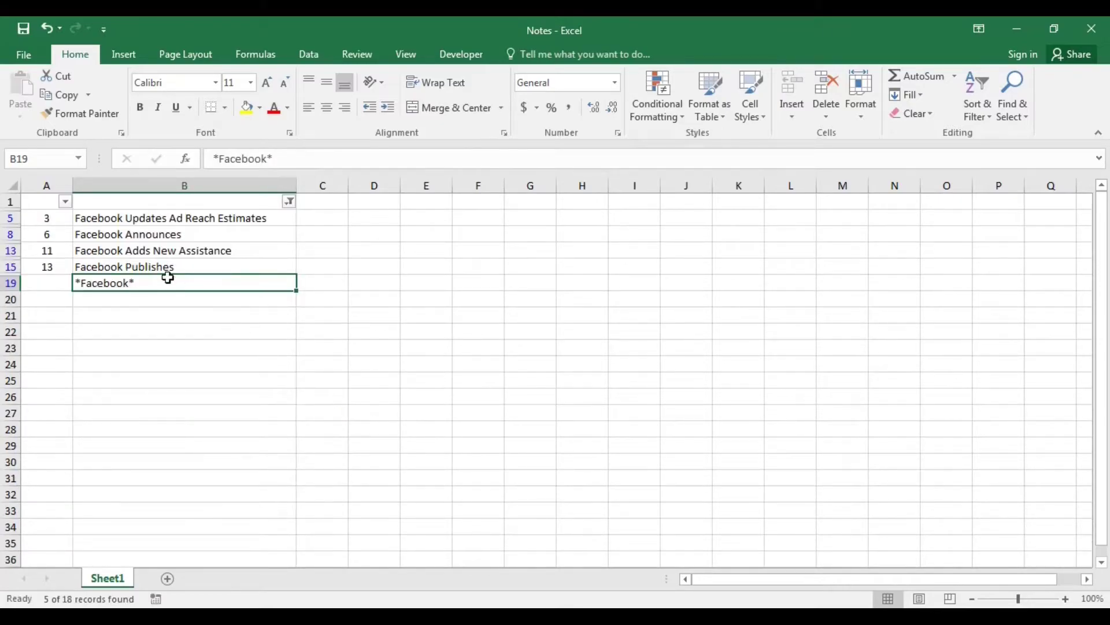
{"action": "left_click_drag", "start_coordinate": [121, 219], "coordinate": [126, 264]}
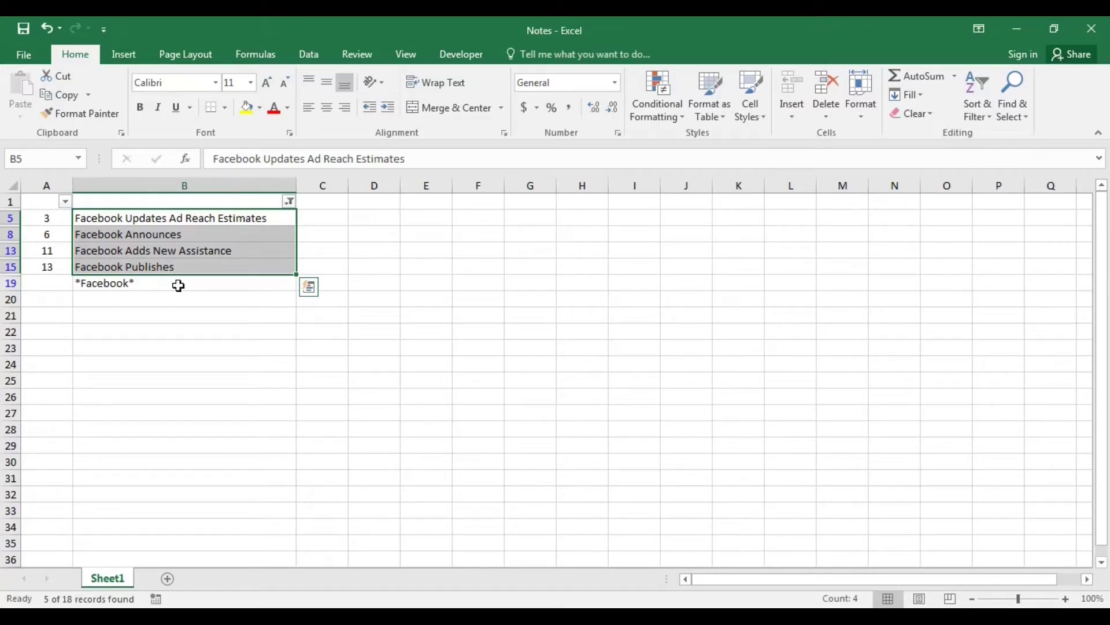
- Change the B19 criterion from *Facebook* to *WhatsApp*
{"action": "left_click", "coordinate": [178, 285]}
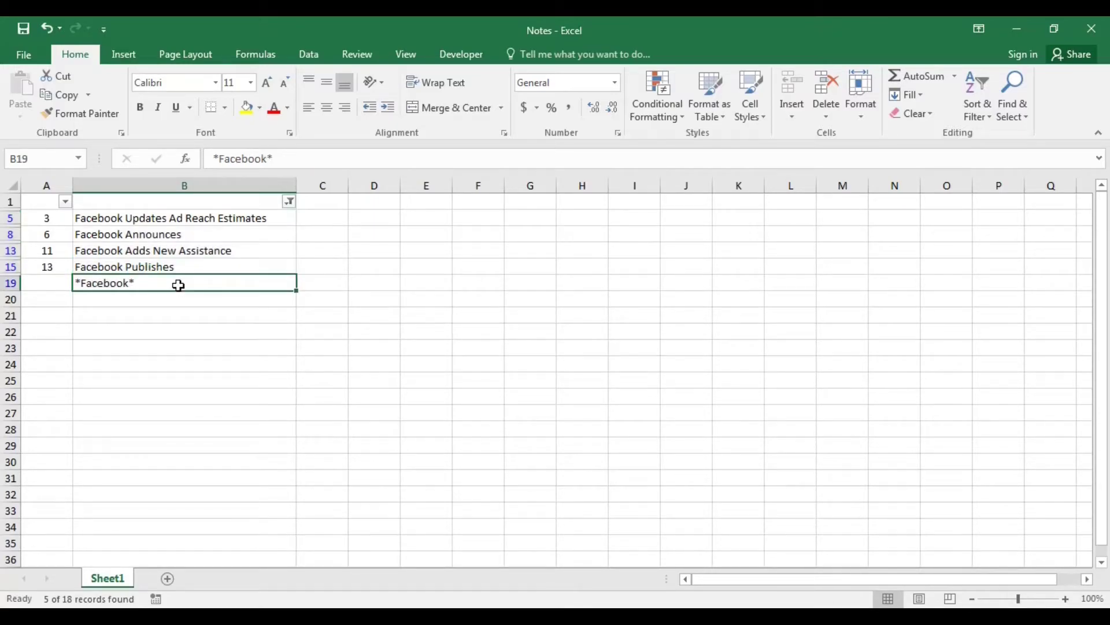
{"action": "left_click", "coordinate": [269, 159]}
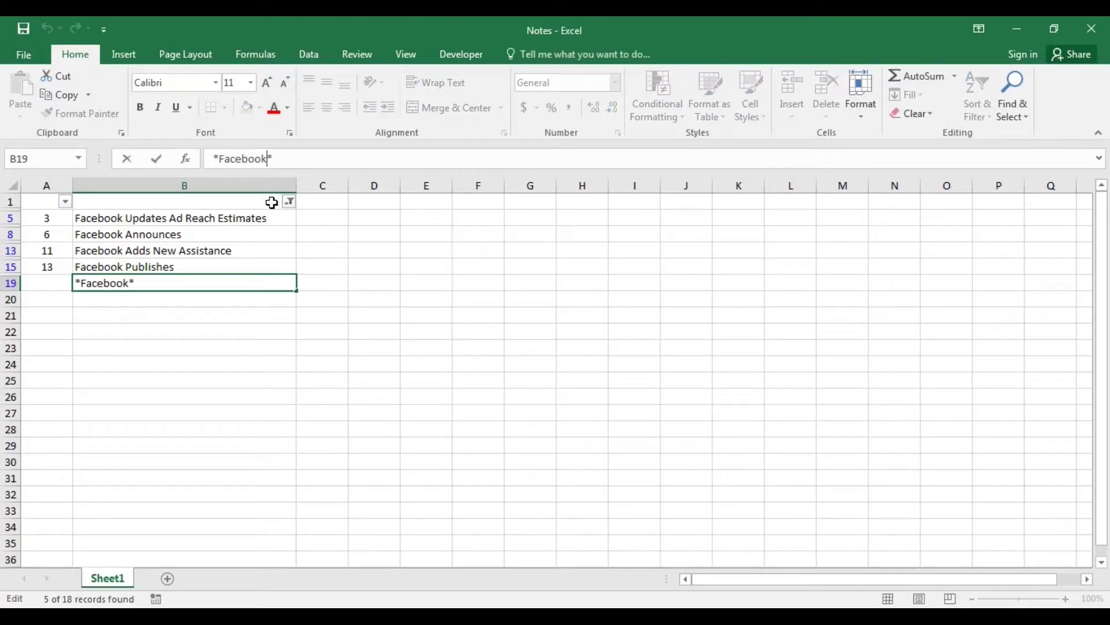
{"action": "key", "text": "BackSpace"}
{"action": "key", "text": "BackSpace"}
{"action": "key", "text": "BackSpace"}
{"action": "key", "text": "BackSpace"}
{"action": "key", "text": "BackSpace"}
{"action": "key", "text": "BackSpace"}
{"action": "key", "text": "BackSpace"}
{"action": "key", "text": "BackSpace"}
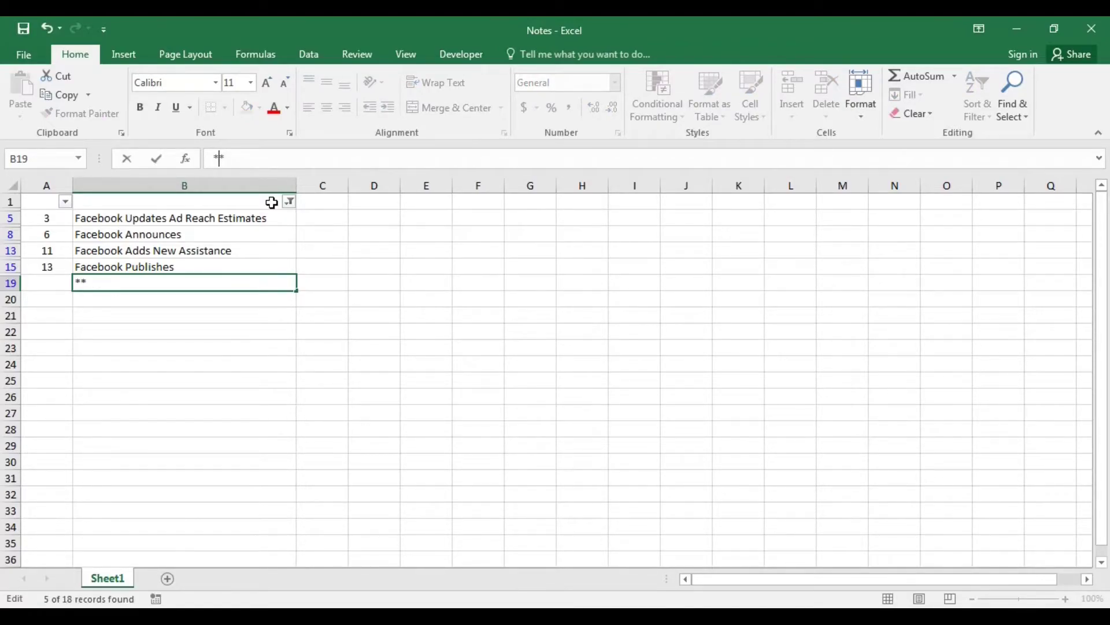
{"action": "type", "text": "Wha"}
{"action": "type", "text": "tsApp"}
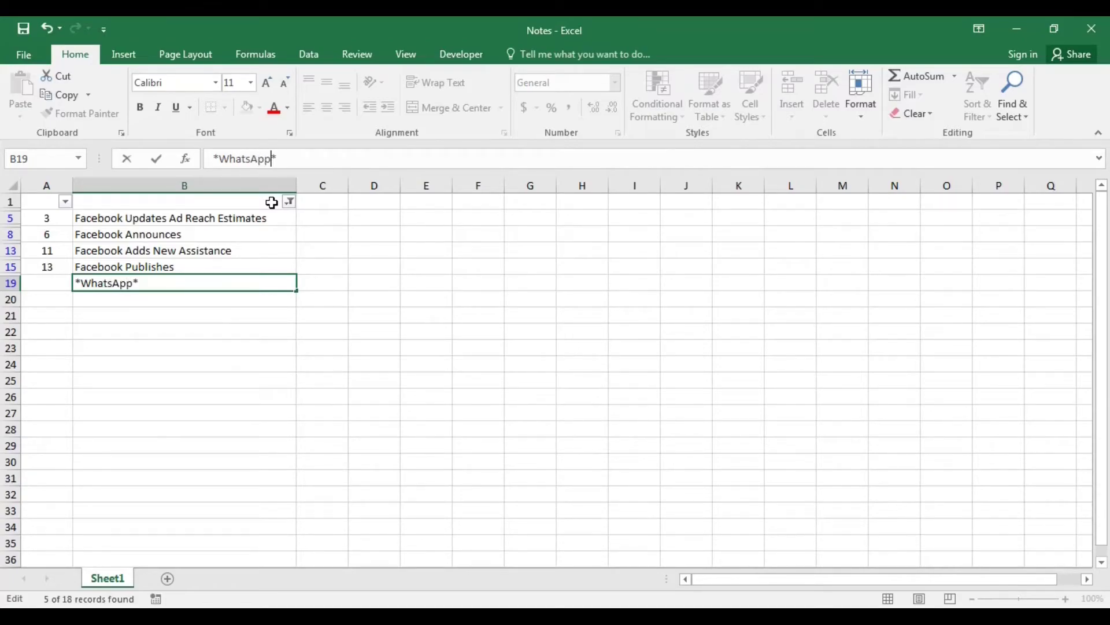
{"action": "key", "text": "Return"}
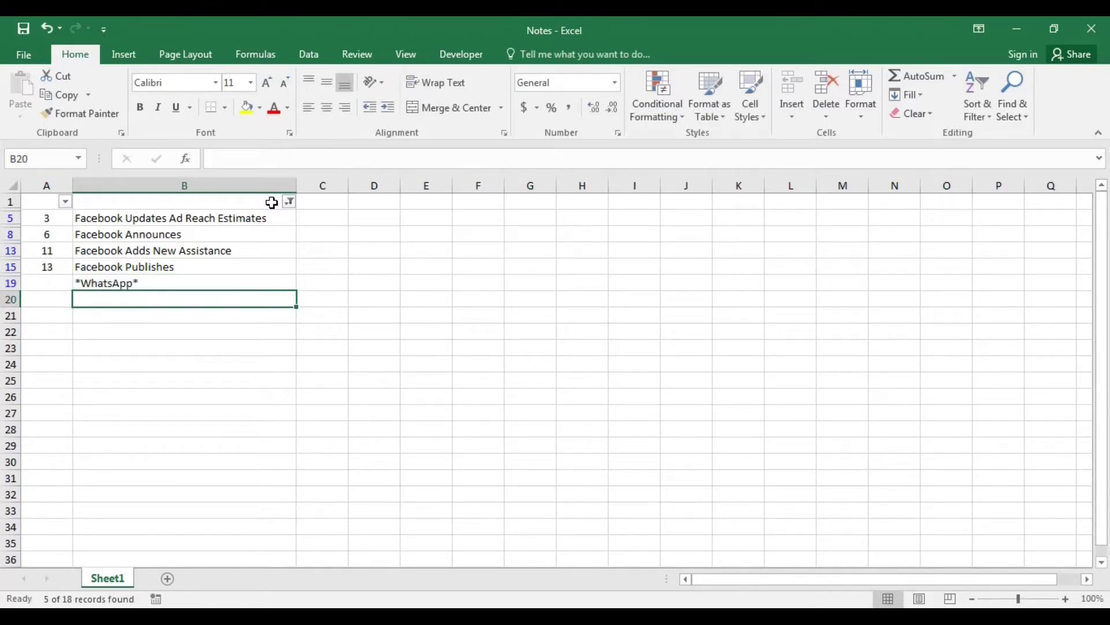
- Filter the notes by B19's value, leaving WhatsApp headlines SN 5 and 16
{"action": "left_click", "coordinate": [155, 284]}
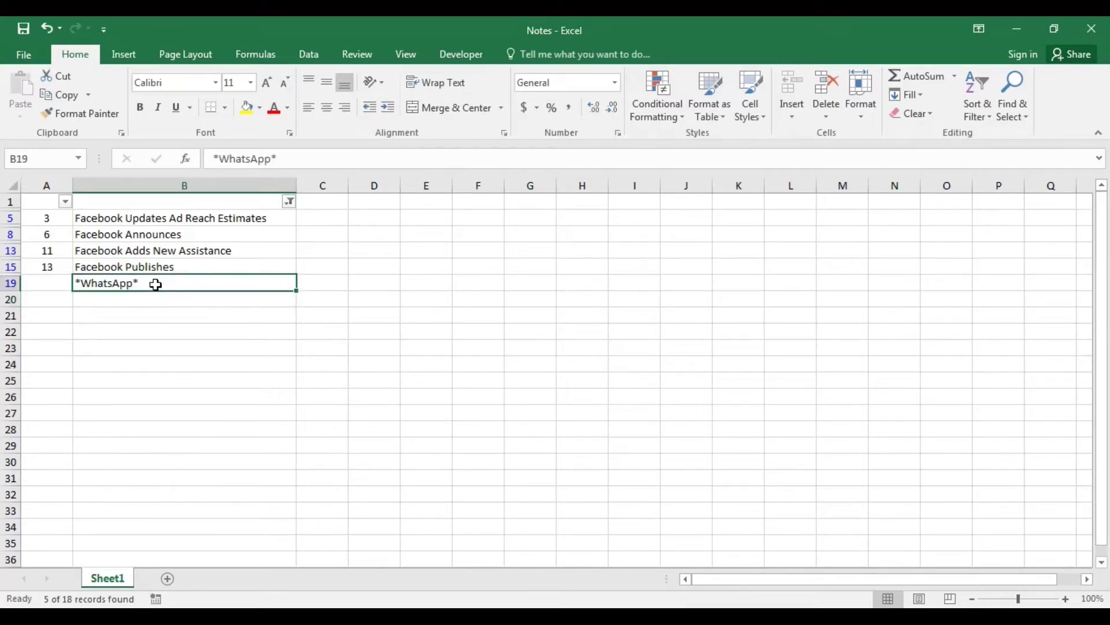
{"action": "right_click", "coordinate": [156, 285]}
{"action": "mouse_move", "coordinate": [234, 473]}
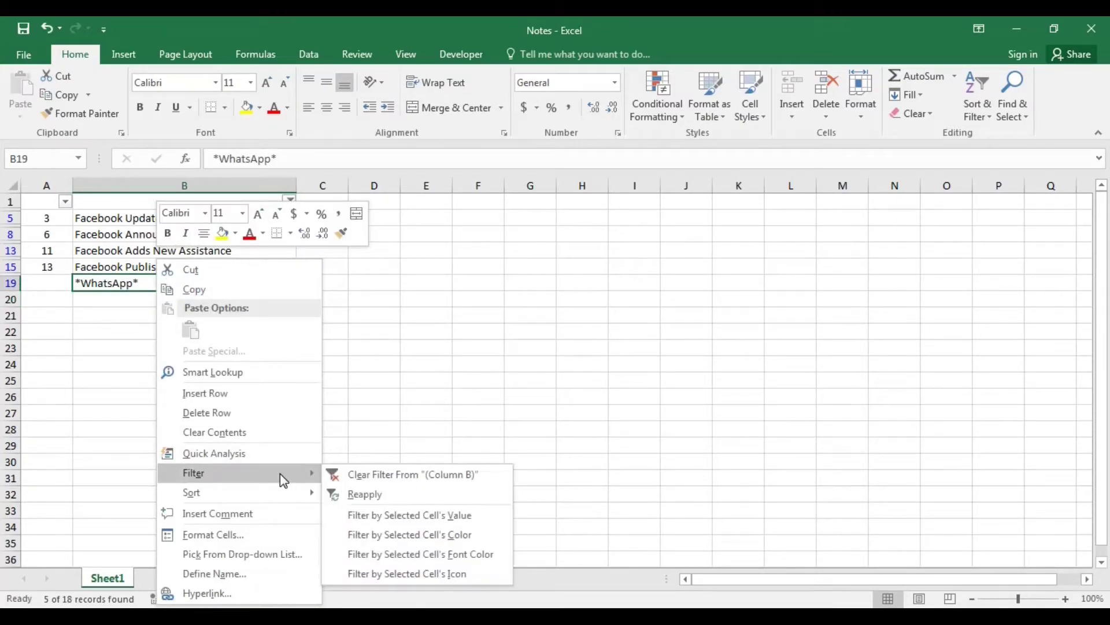
{"action": "left_click", "coordinate": [375, 516]}
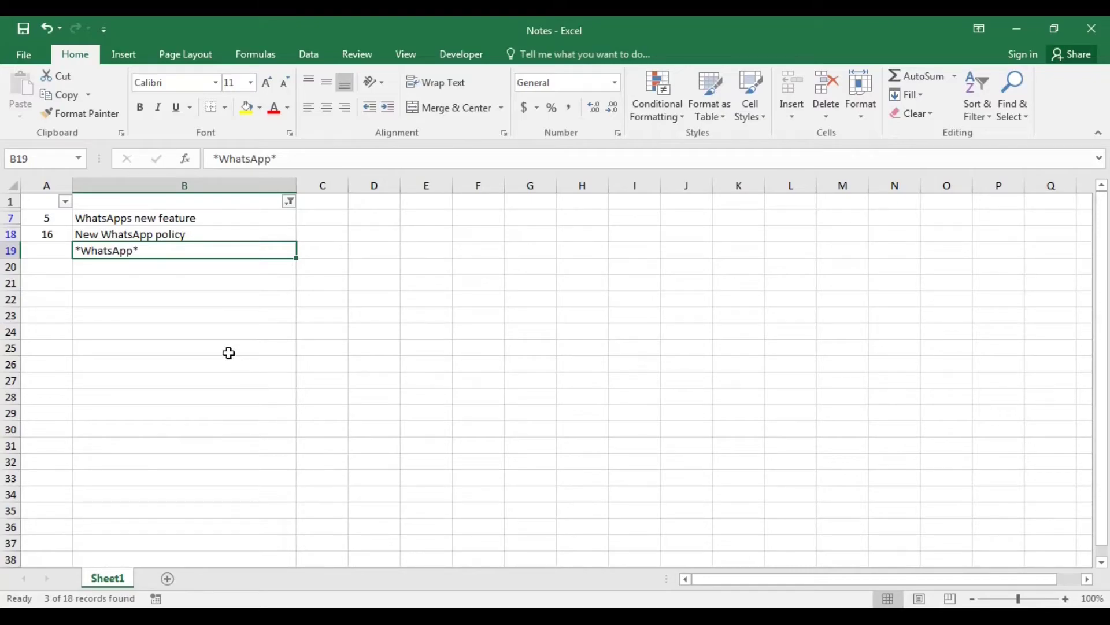
- Change the B19 criterion from *WhatsApp* to *India*
{"action": "left_click", "coordinate": [271, 161]}
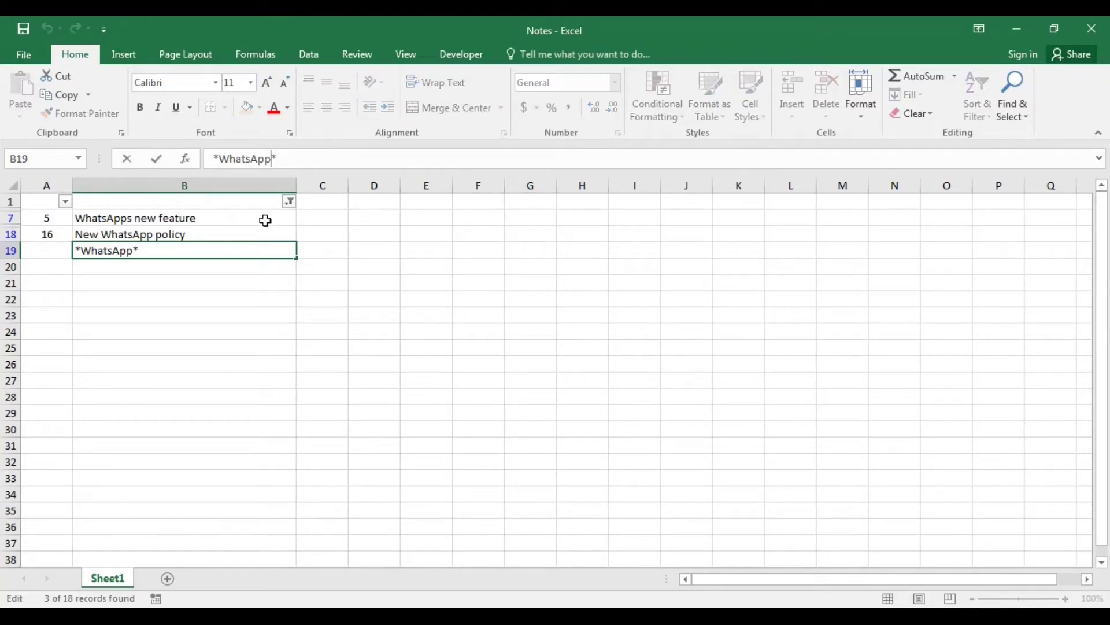
{"action": "key", "text": "BackSpace"}
{"action": "key", "text": "BackSpace"}
{"action": "key", "text": "BackSpace"}
{"action": "key", "text": "BackSpace"}
{"action": "key", "text": "BackSpace"}
{"action": "key", "text": "BackSpace"}
{"action": "key", "text": "BackSpace"}
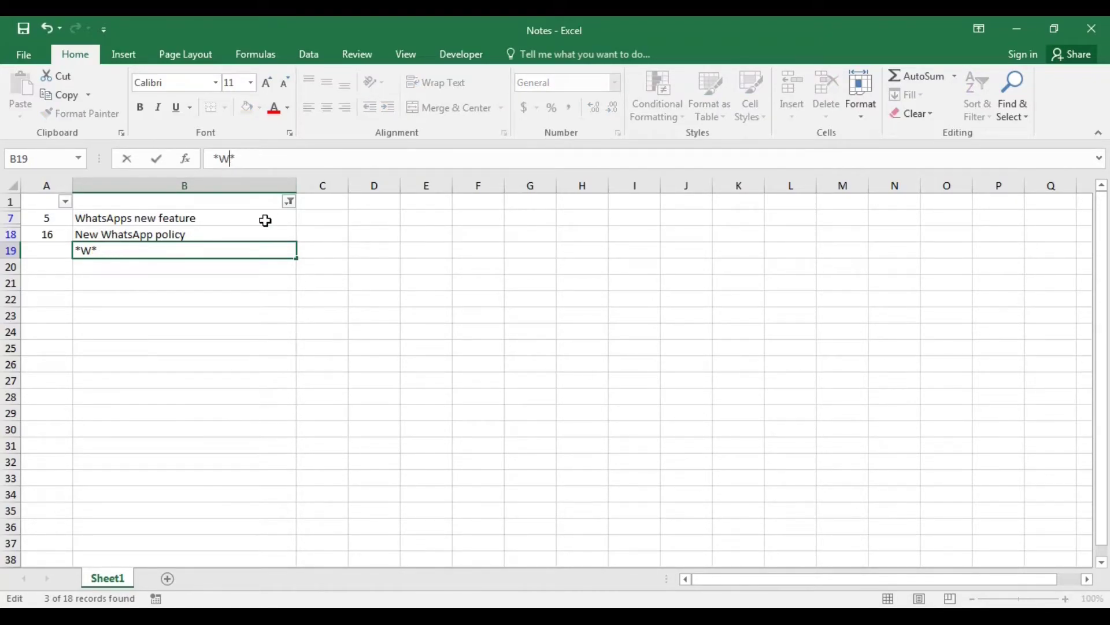
{"action": "key", "text": "BackSpace"}
{"action": "type", "text": "In"}
{"action": "type", "text": "dia"}
{"action": "key", "text": "Return"}
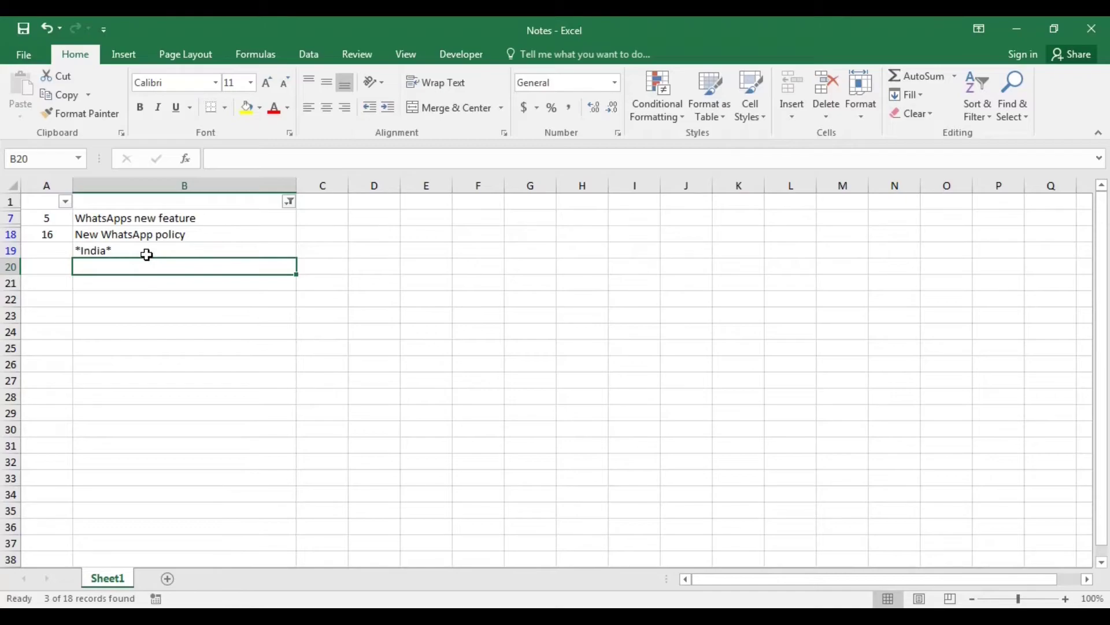
- Filter the notes by B19's value, leaving India headlines SN 8, 9 and 14
{"action": "left_click", "coordinate": [145, 250]}
{"action": "right_click", "coordinate": [148, 252]}
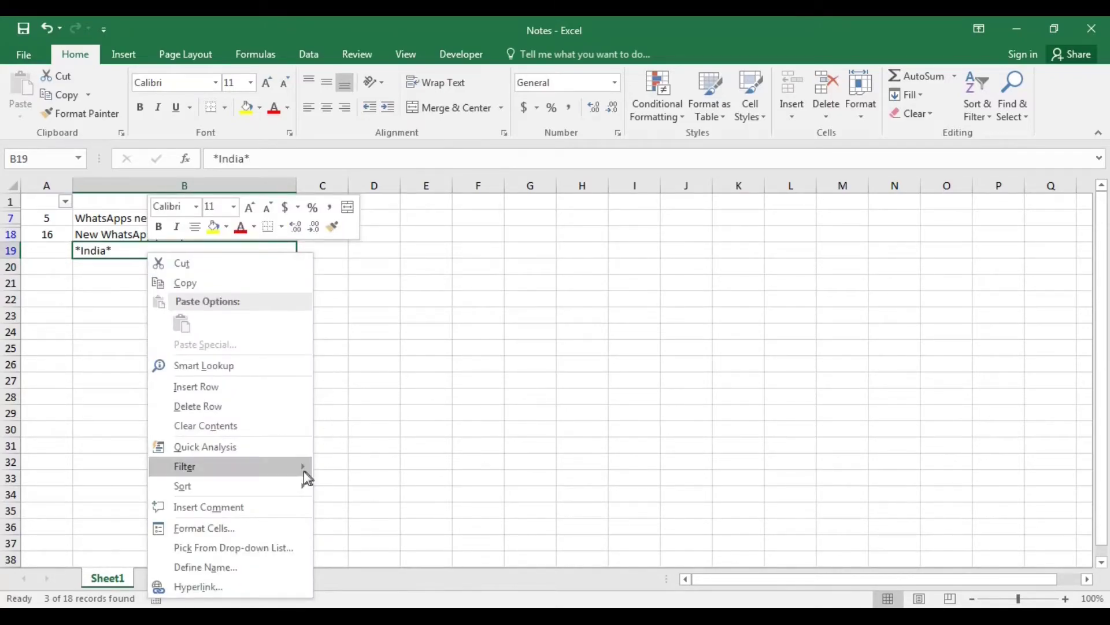
{"action": "mouse_move", "coordinate": [185, 466]}
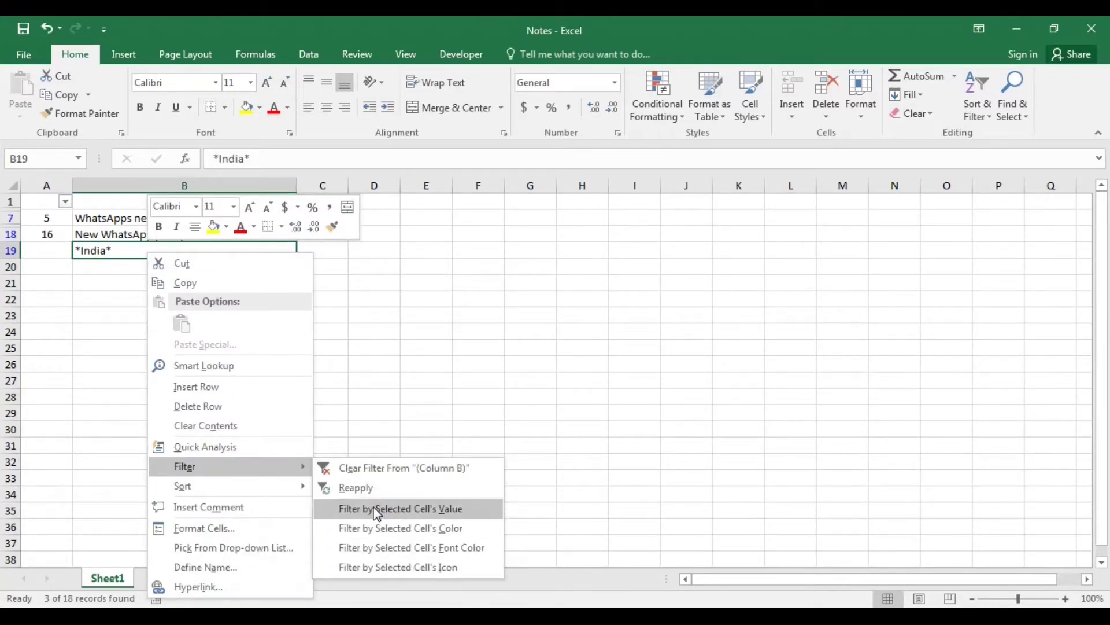
{"action": "left_click", "coordinate": [376, 508]}
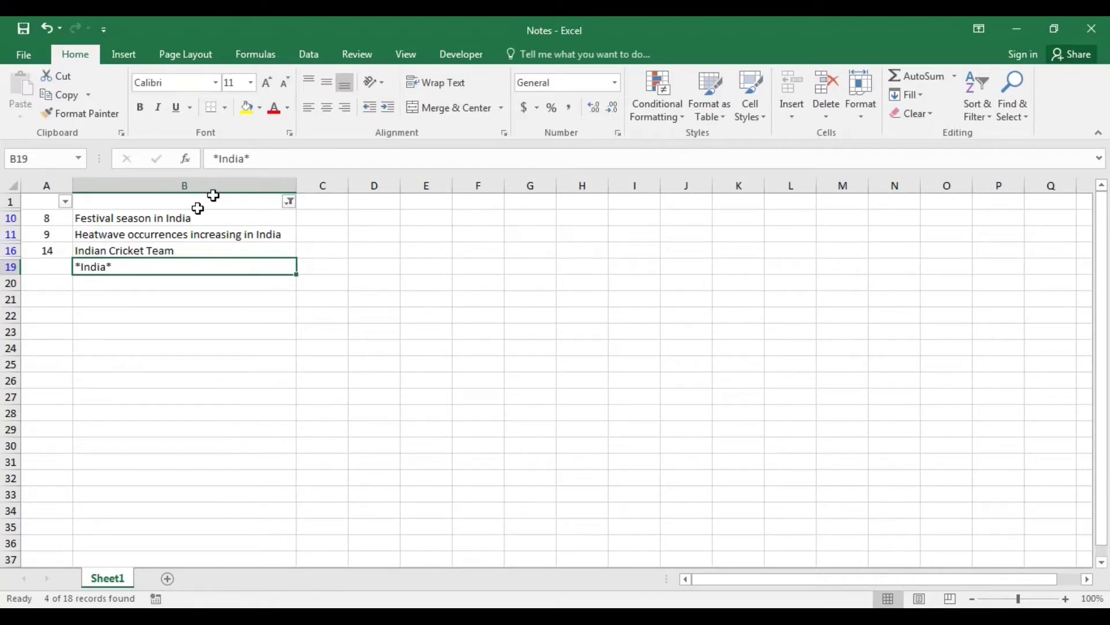
- Change the B19 criterion from *India* to *YouTube*
{"action": "left_click", "coordinate": [245, 158]}
{"action": "key", "text": "BackSpace"}
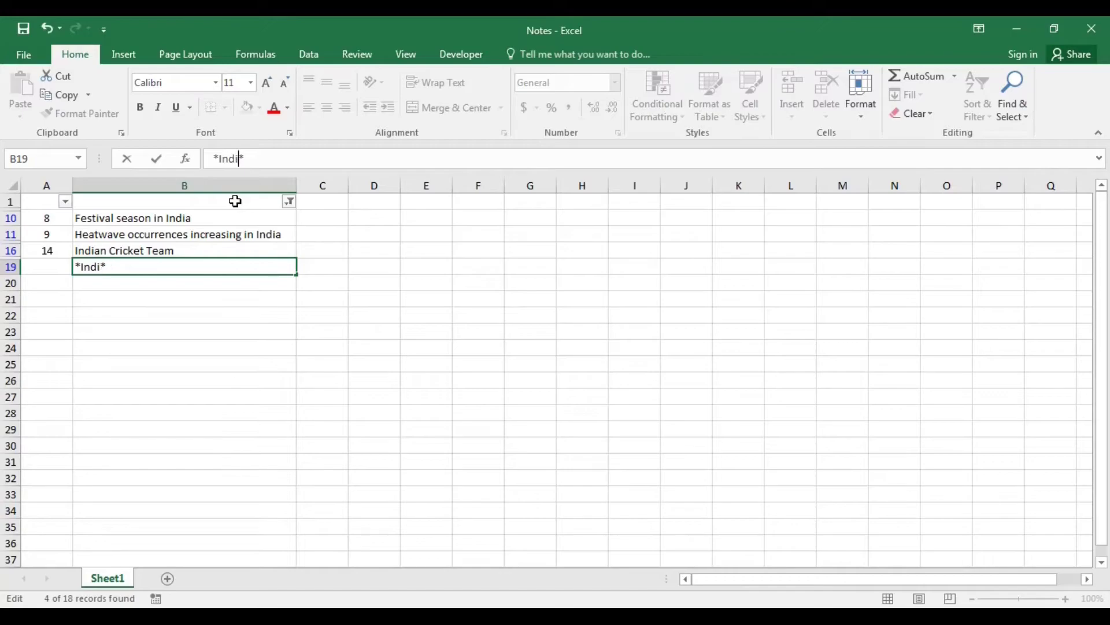
{"action": "key", "text": "BackSpace"}
{"action": "key", "text": "BackSpace"}
{"action": "key", "text": "BackSpace"}
{"action": "key", "text": "BackSpace"}
{"action": "type", "text": "Y"}
{"action": "type", "text": "ouT"}
{"action": "type", "text": "ube"}
{"action": "key", "text": "Return"}
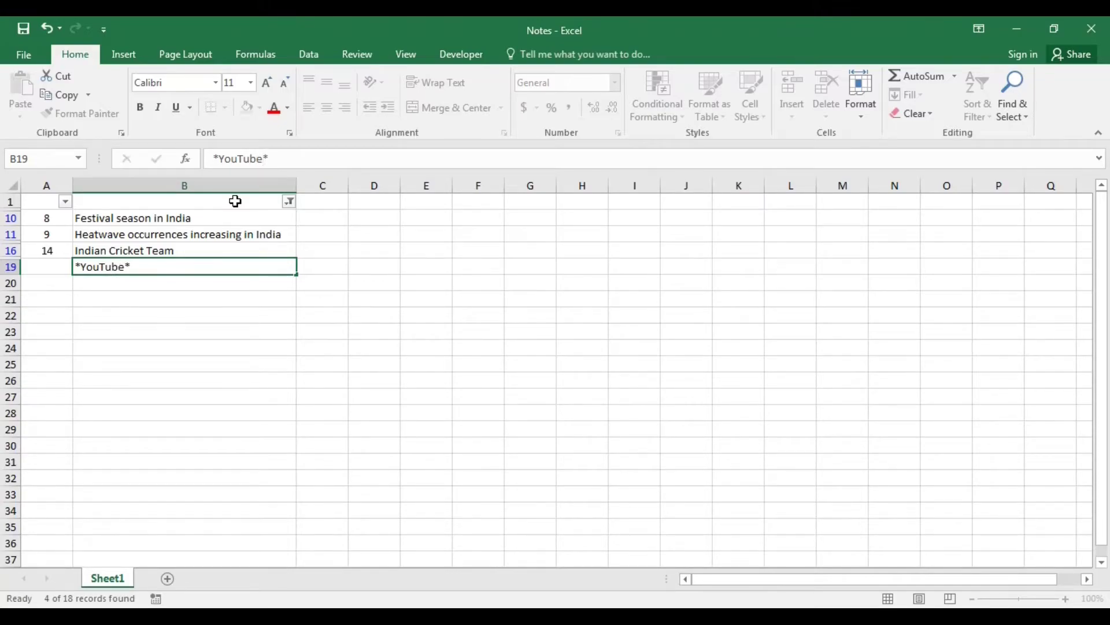
- Filter the notes by B19's value, leaving YouTube headlines SN 1, 4, 7, 10 and 12
{"action": "left_click", "coordinate": [159, 268]}
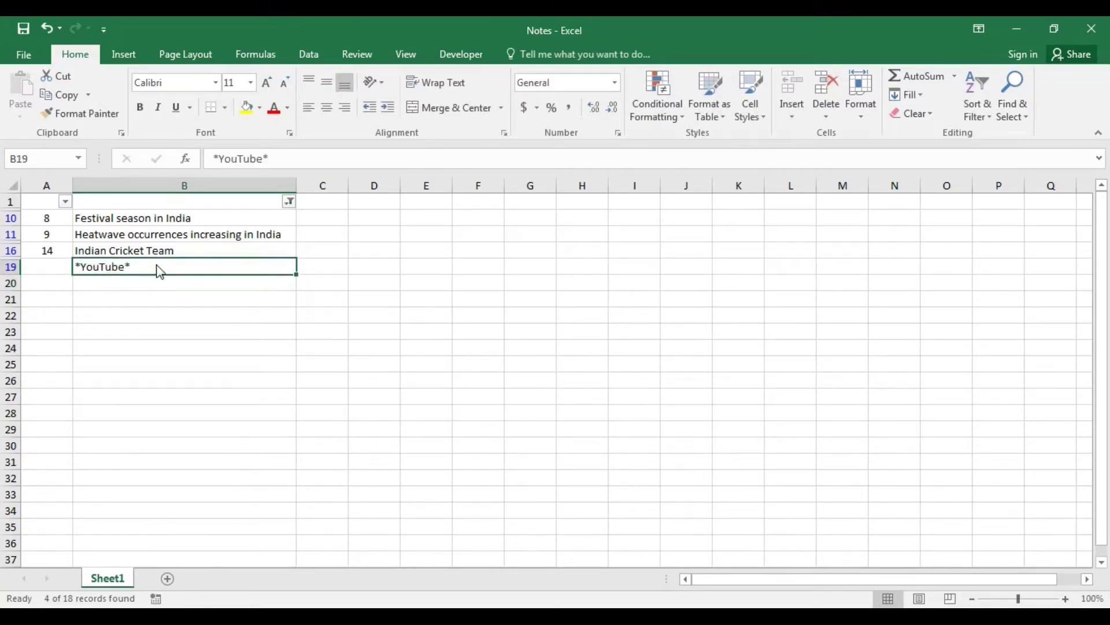
{"action": "right_click", "coordinate": [159, 269]}
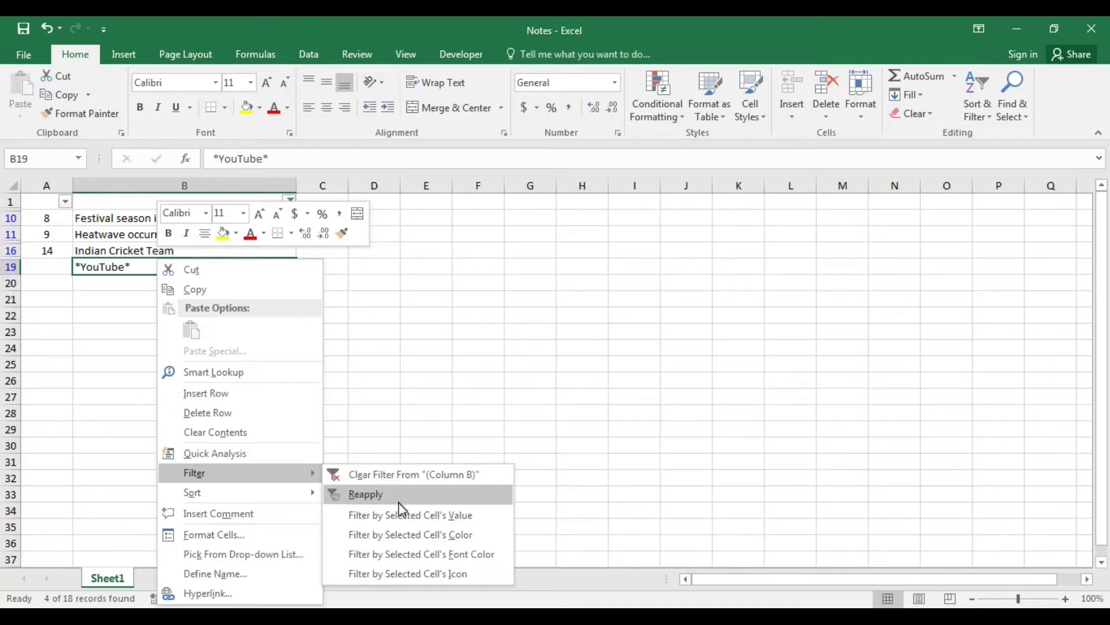
{"action": "mouse_move", "coordinate": [194, 473]}
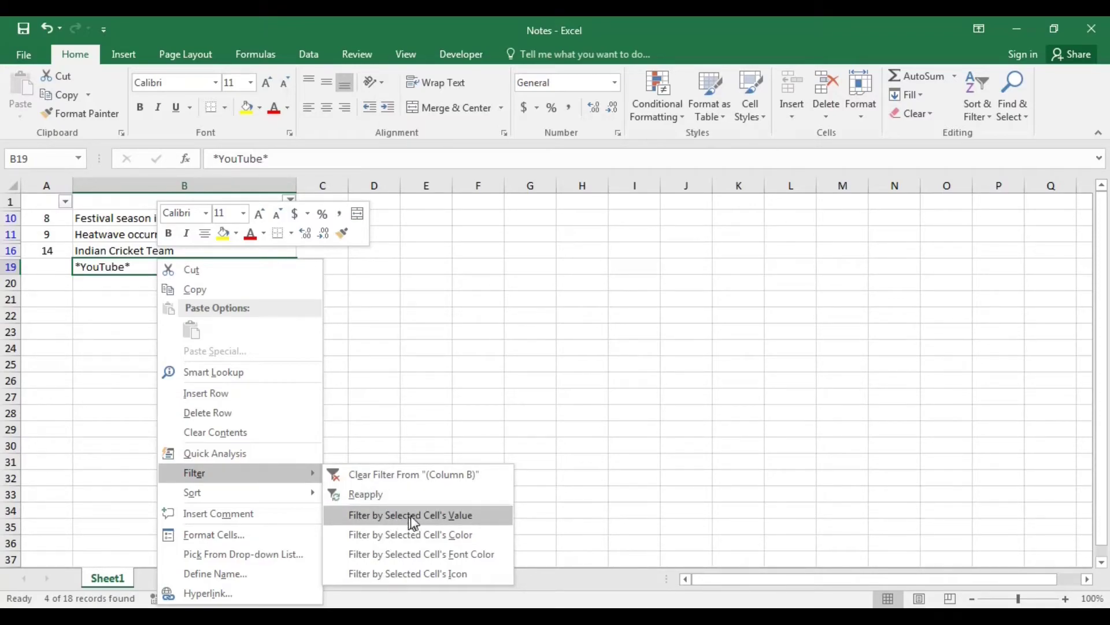
{"action": "left_click", "coordinate": [411, 516]}
{"action": "left_click", "coordinate": [239, 403]}
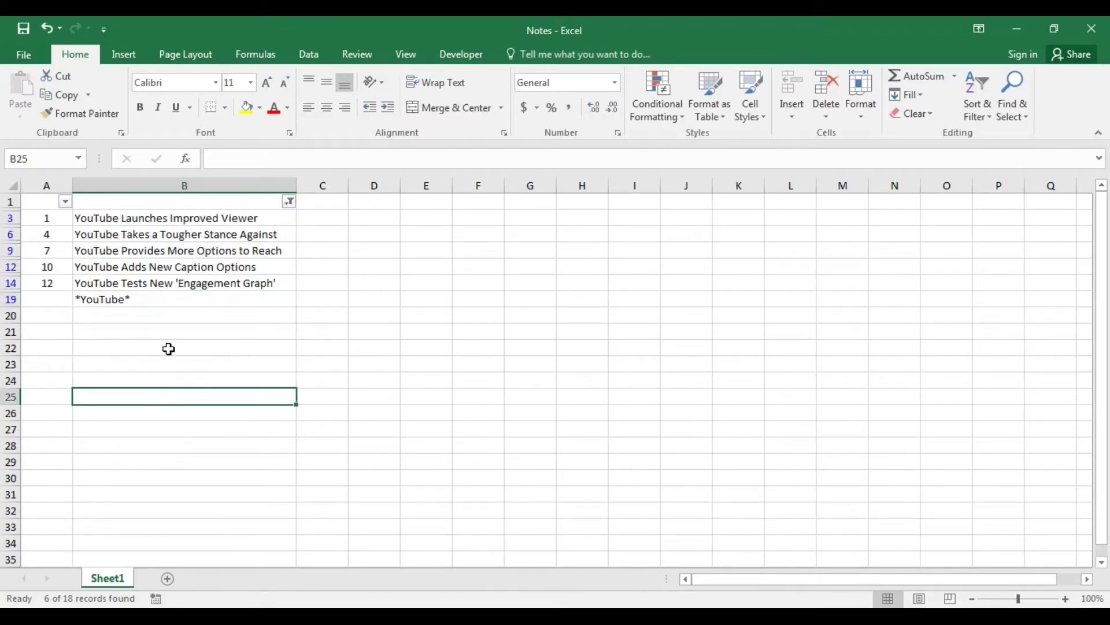
{"action": "left_click_drag", "start_coordinate": [127, 218], "coordinate": [129, 283]}
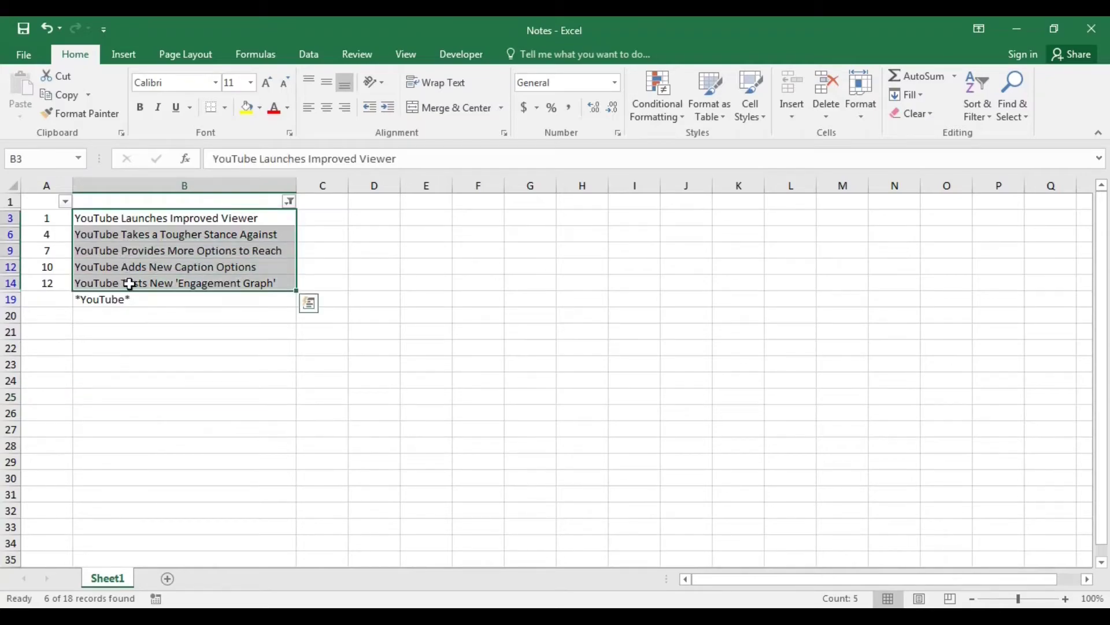
{"action": "left_click", "coordinate": [192, 392]}
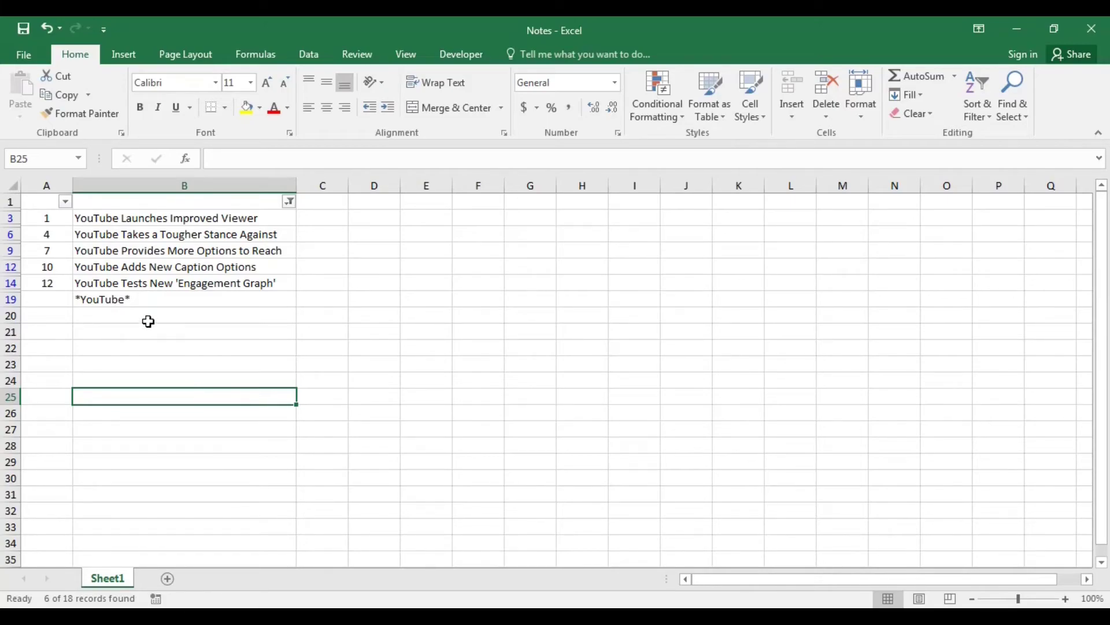
{"action": "left_click", "coordinate": [143, 300]}
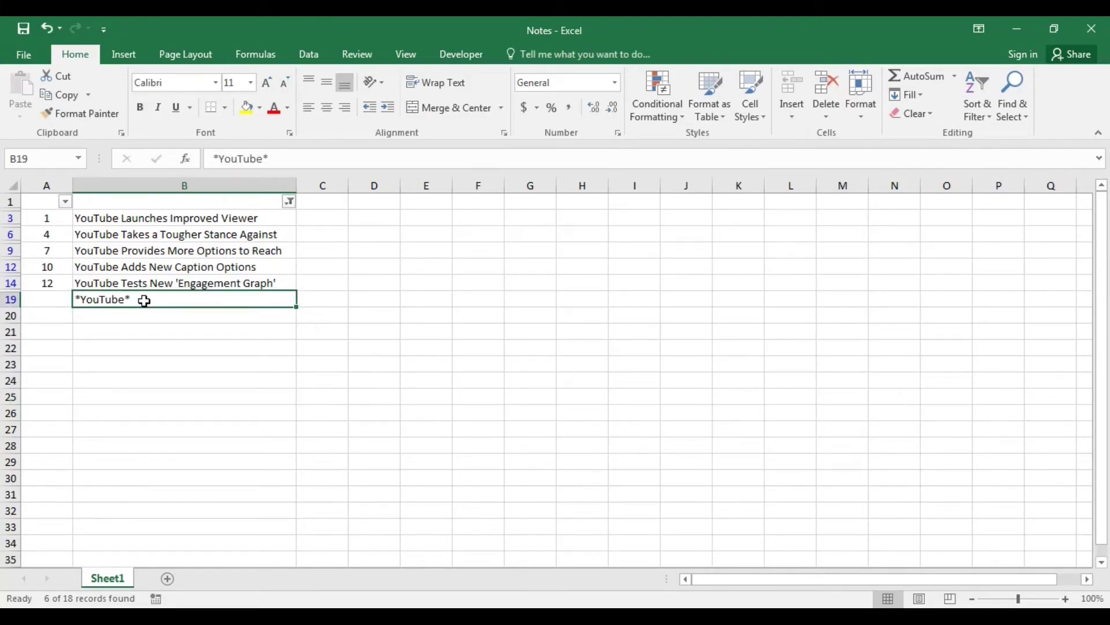
- Clear the column B filter to restore all 16 notes, then delete *YouTube* from B19
{"action": "right_click", "coordinate": [144, 301]}
{"action": "mouse_move", "coordinate": [225, 473]}
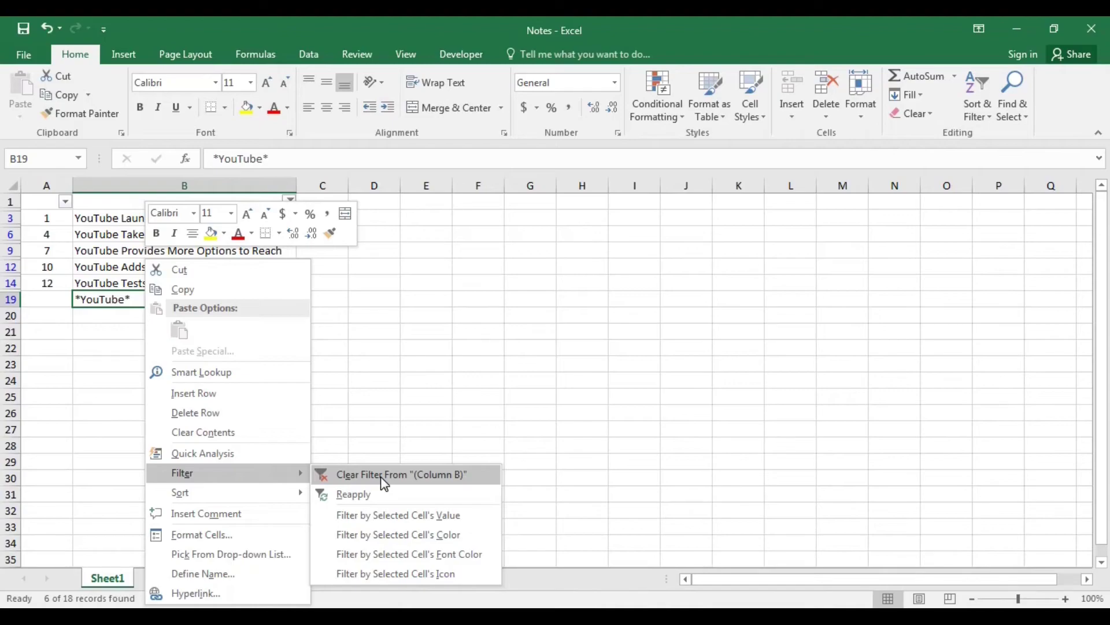
{"action": "left_click", "coordinate": [385, 483]}
{"action": "left_click", "coordinate": [408, 461]}
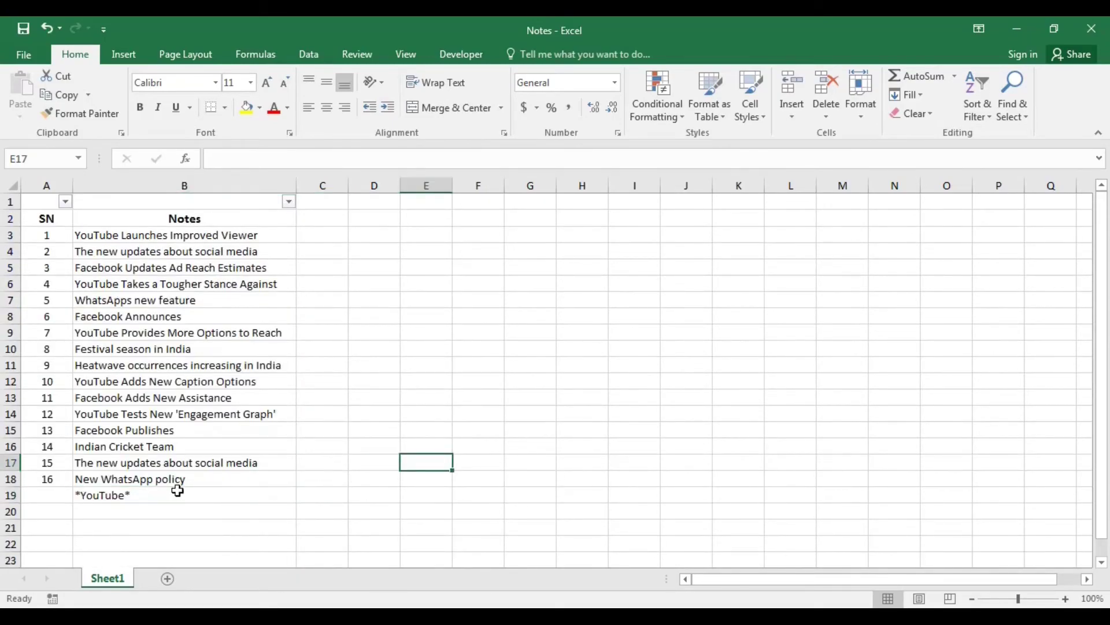
{"action": "left_click", "coordinate": [173, 492]}
{"action": "key", "text": "Delete"}
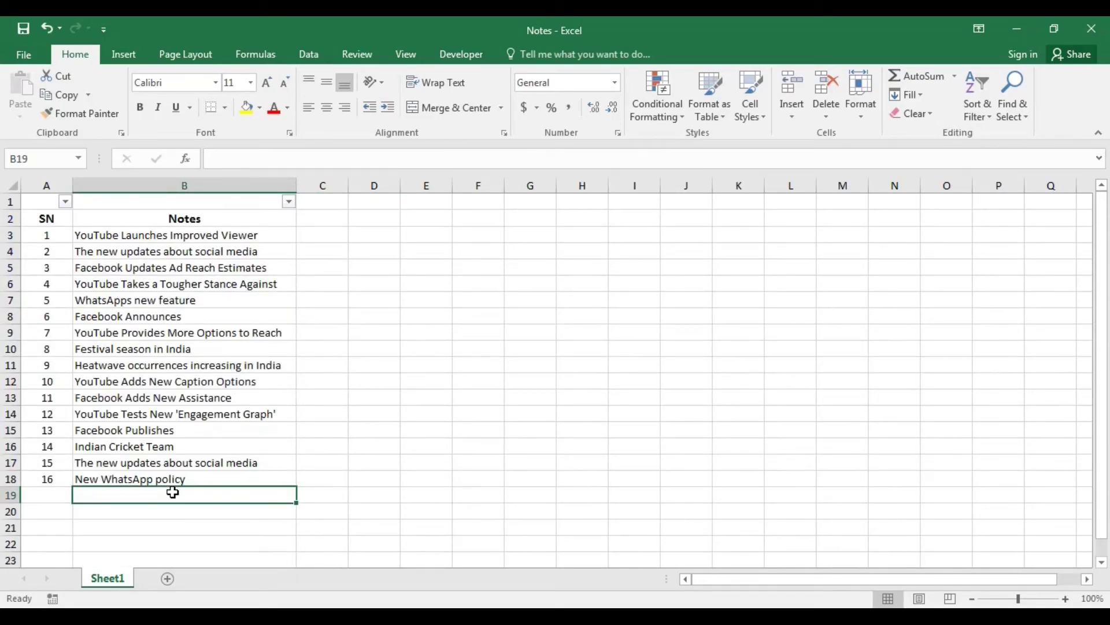
- Close Excel, returning to the Notes folder in Explorer
{"action": "left_click", "coordinate": [1017, 28]}
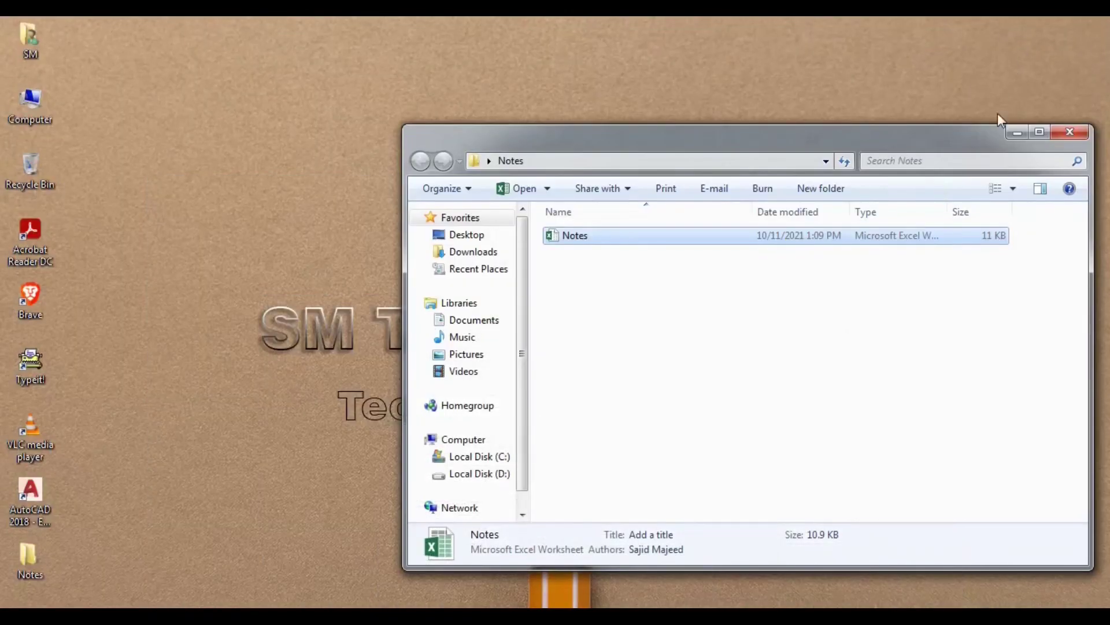